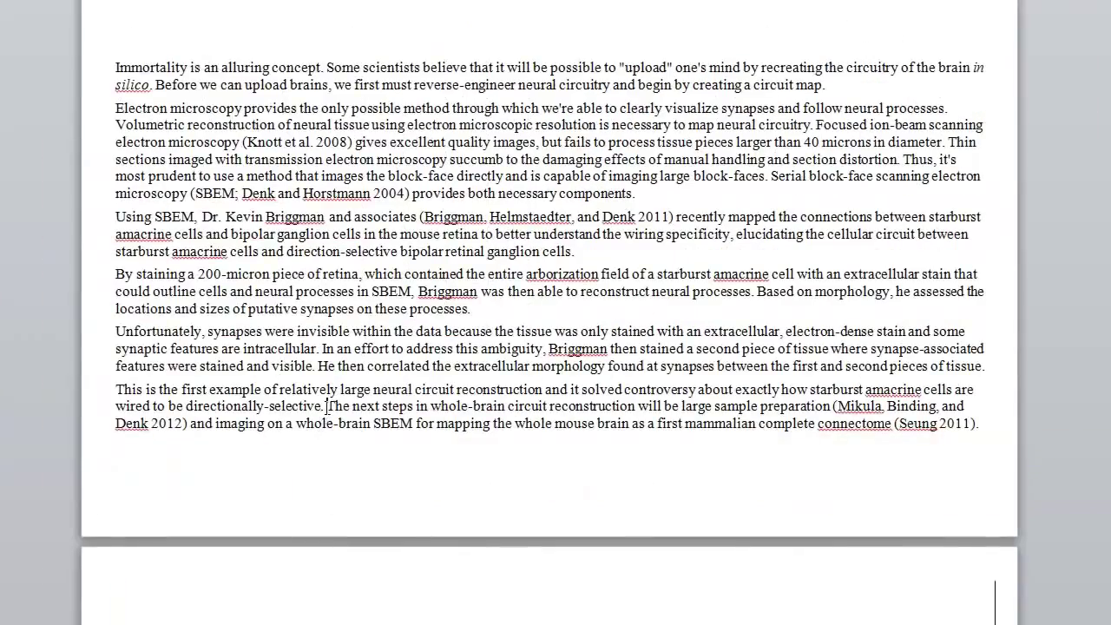
Move the closing 'This is the first example…' sentence into a new second paragraph, then select the Briggman clause
drag(324, 408, 116, 390)
key(ctrl+c)
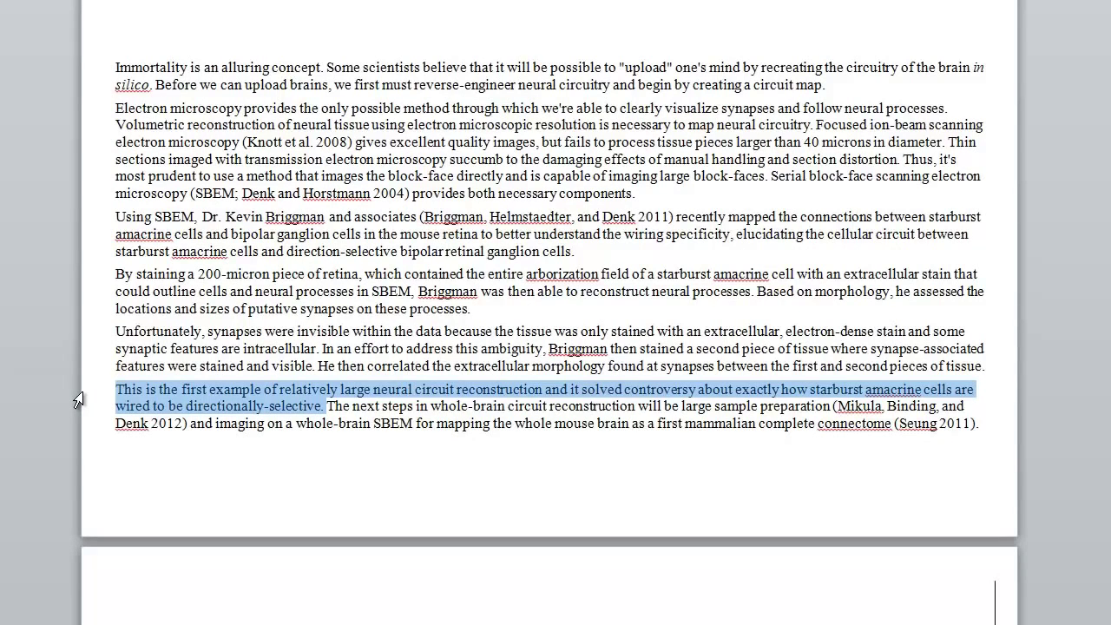
key(Delete)
click(771, 86)
key(Return)
key(Return)
key(ctrl+v)
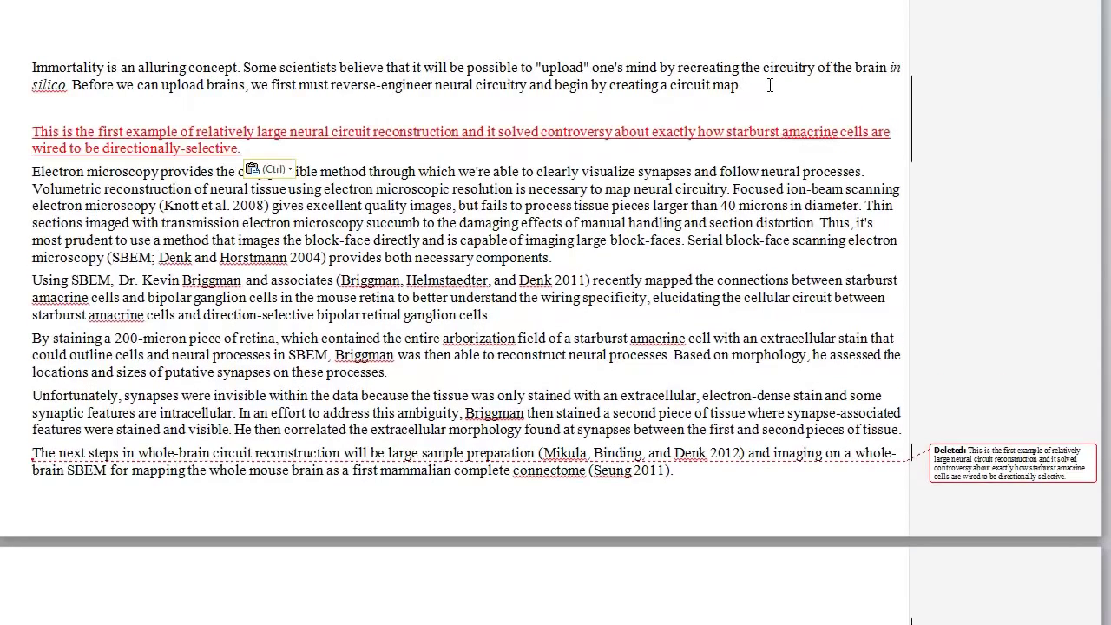
click(275, 108)
key(Delete)
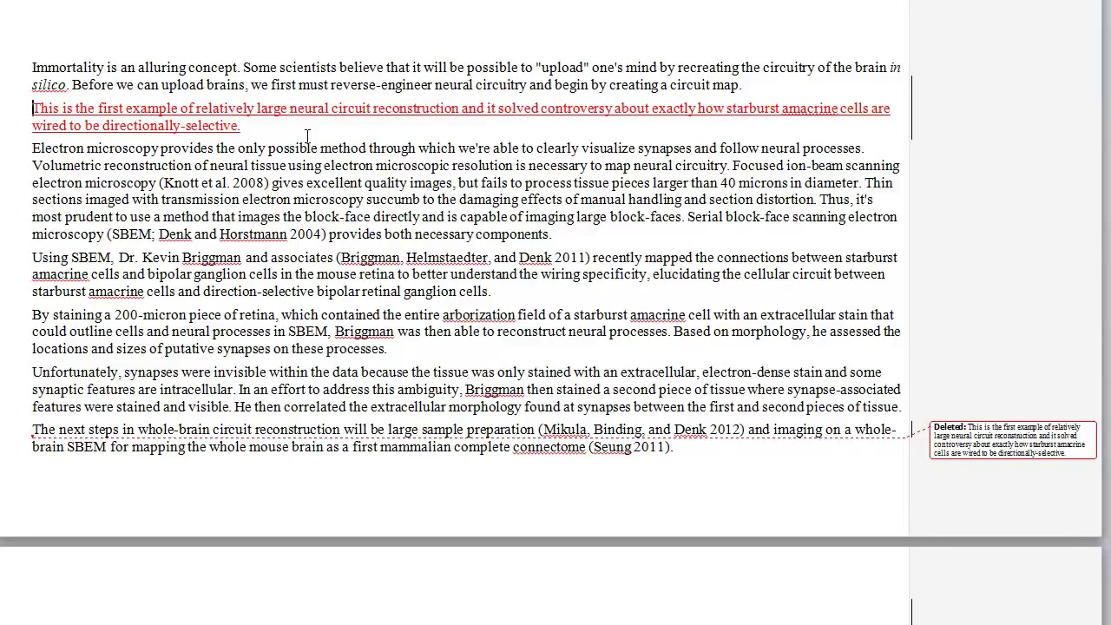
drag(119, 257, 398, 275)
key(ctrl+c)
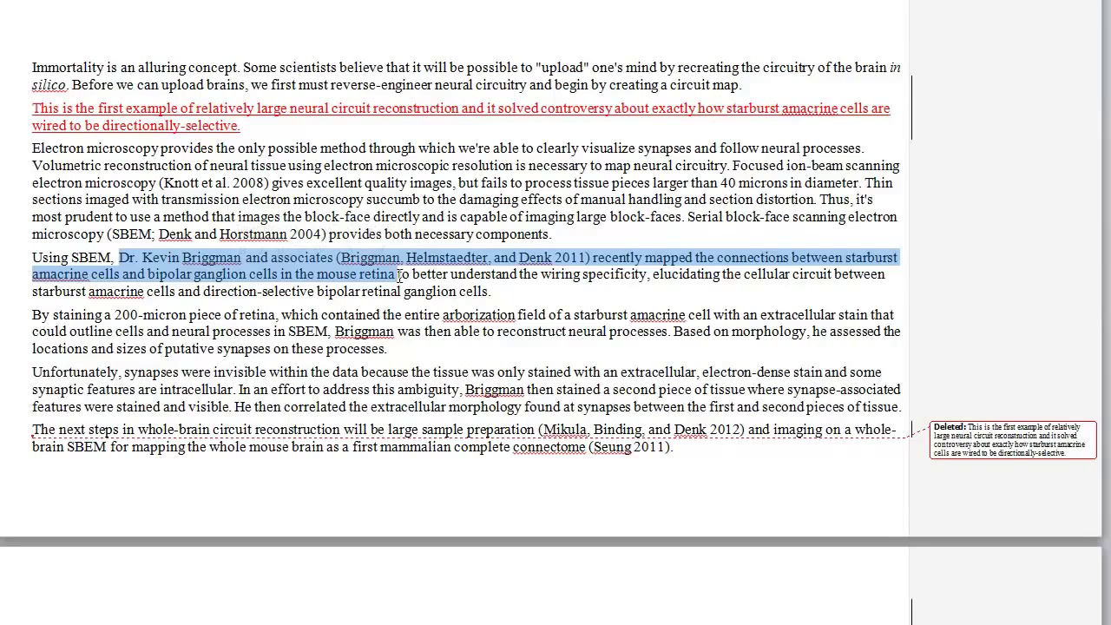
Cut the Briggman clause and reword the sentence opening to 'In the first example of a relatively…'
key(Delete)
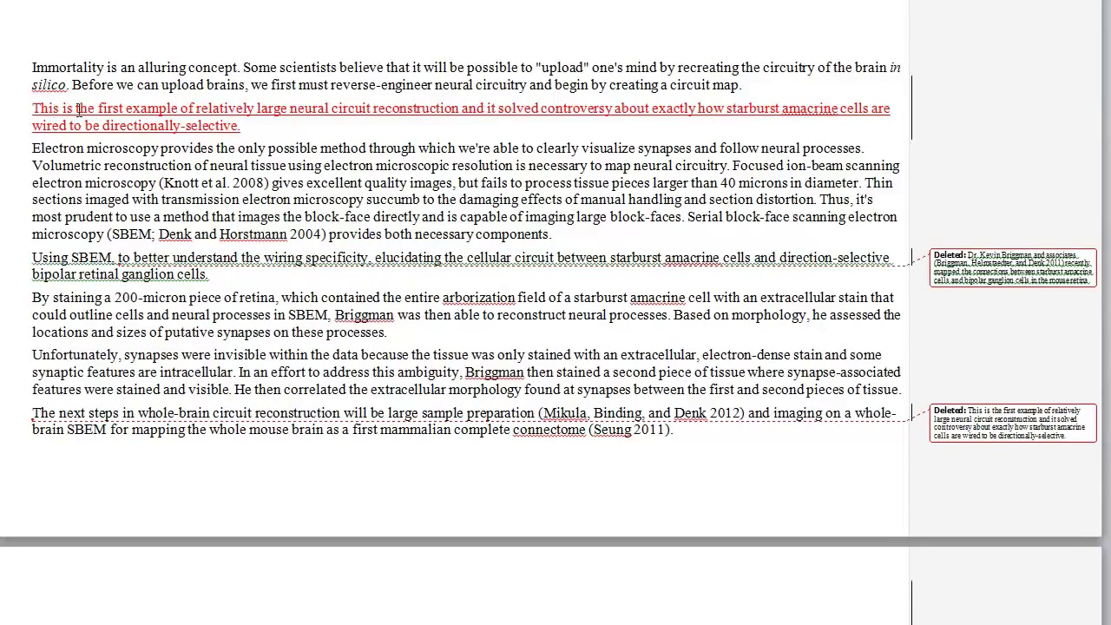
drag(76, 108, 2, 113)
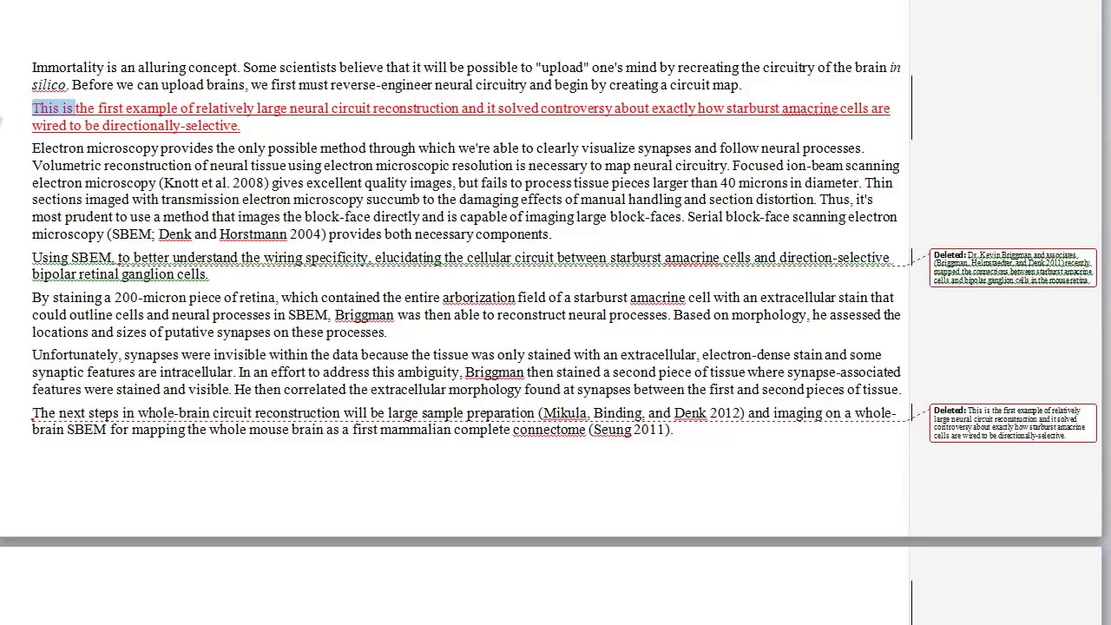
text(In)
click(168, 109)
text(a)
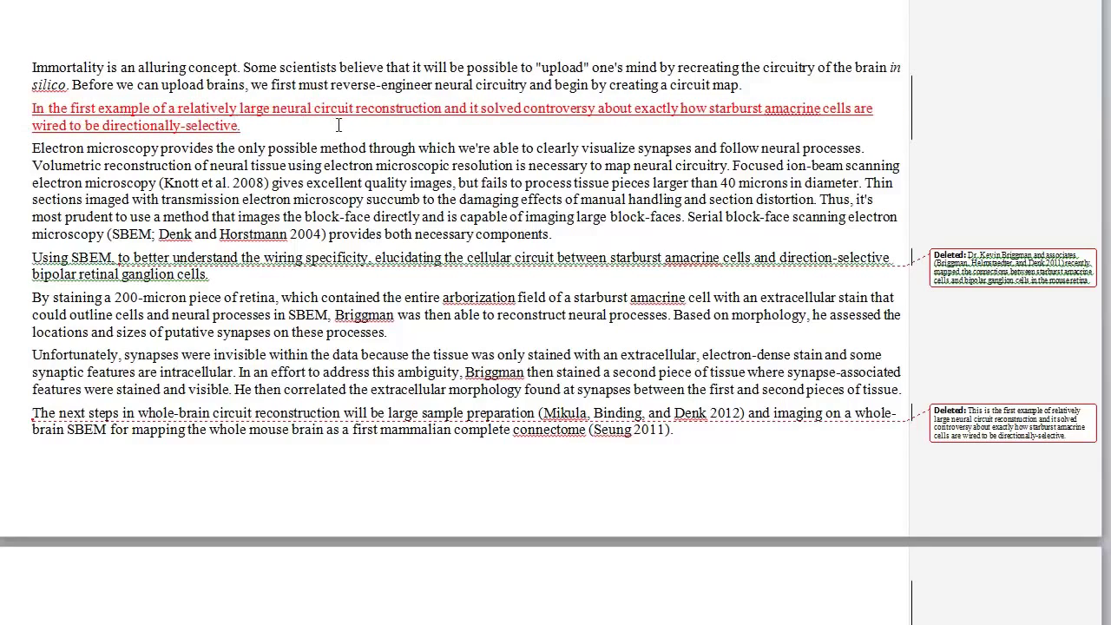
Add a comma after 'reconstruction' and paste the Briggman clause there
click(444, 108)
text(,)
key(ctrl+v)
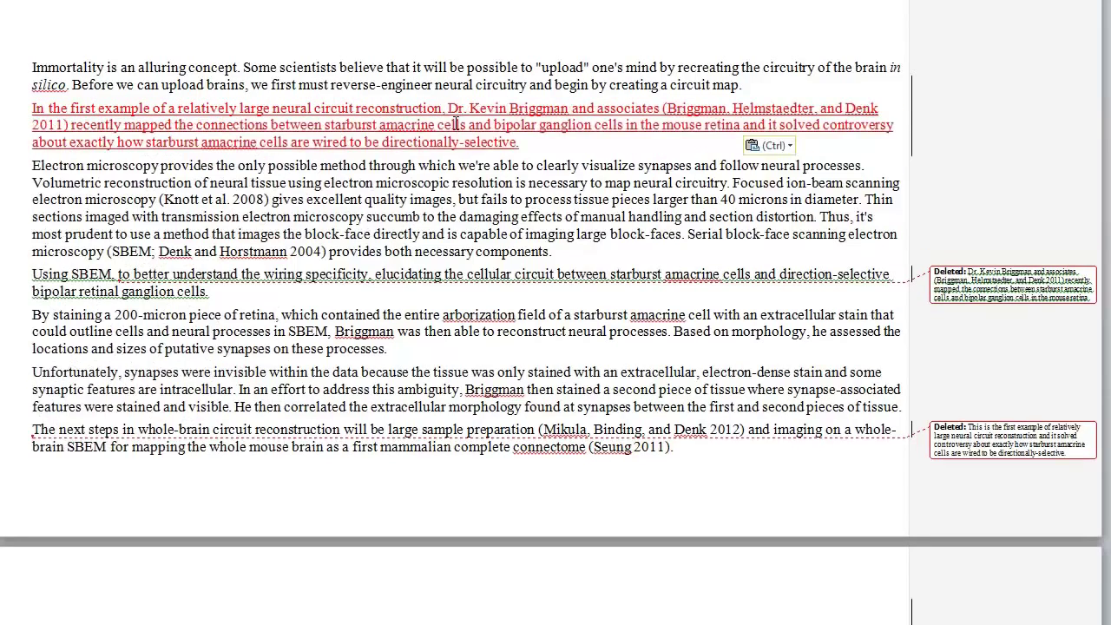
Replace 'associates' with 'colleagues' and end the clause with a period after 'mouse retina'
drag(596, 107, 662, 111)
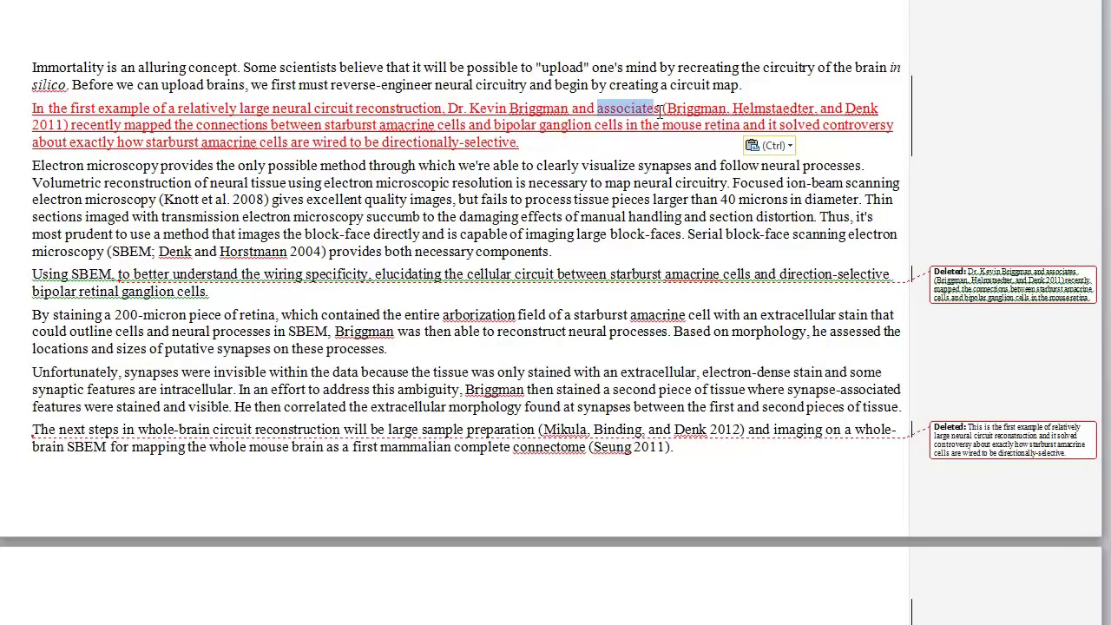
text(colleagues)
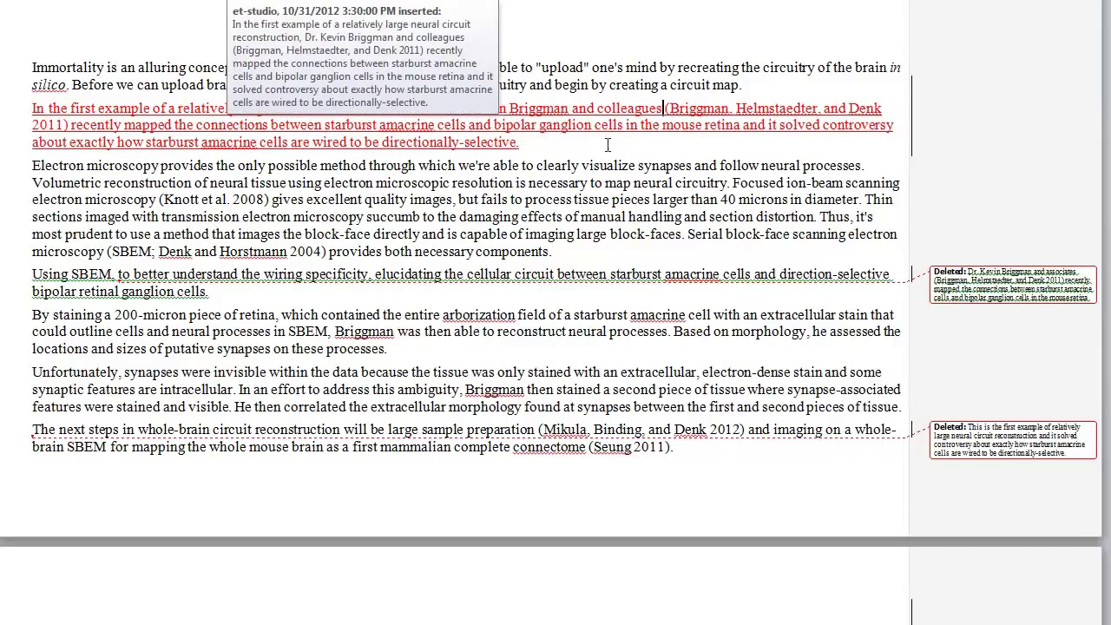
click(740, 126)
text(.)
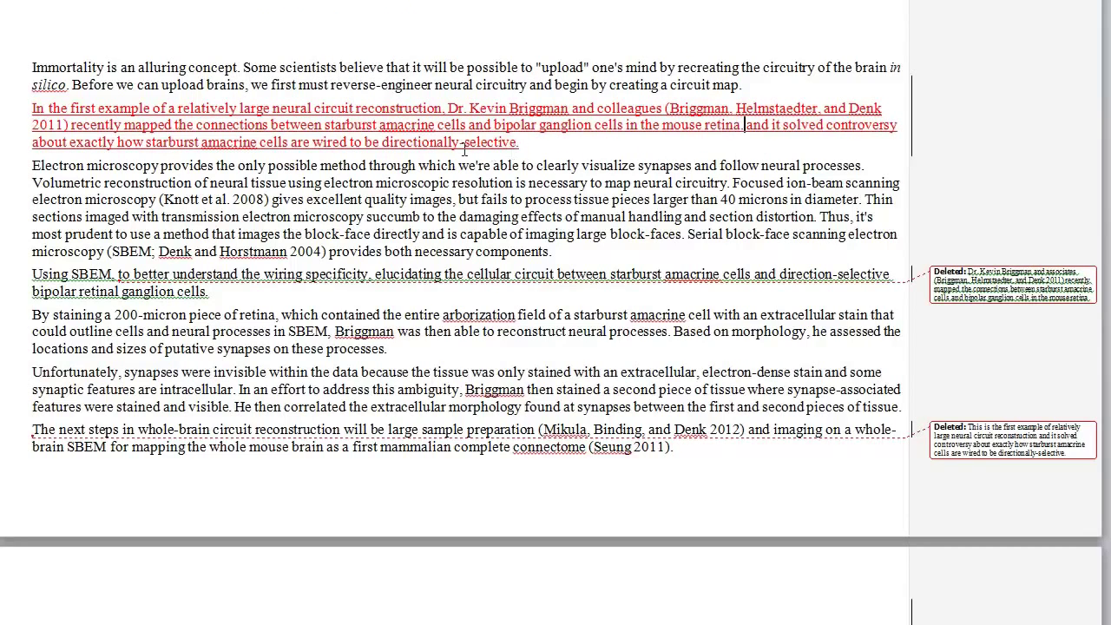
click(323, 124)
Insert 'key neurons—' before 'starburst' and replace the space before 'in the mouse retina' with an em dash
text(k)
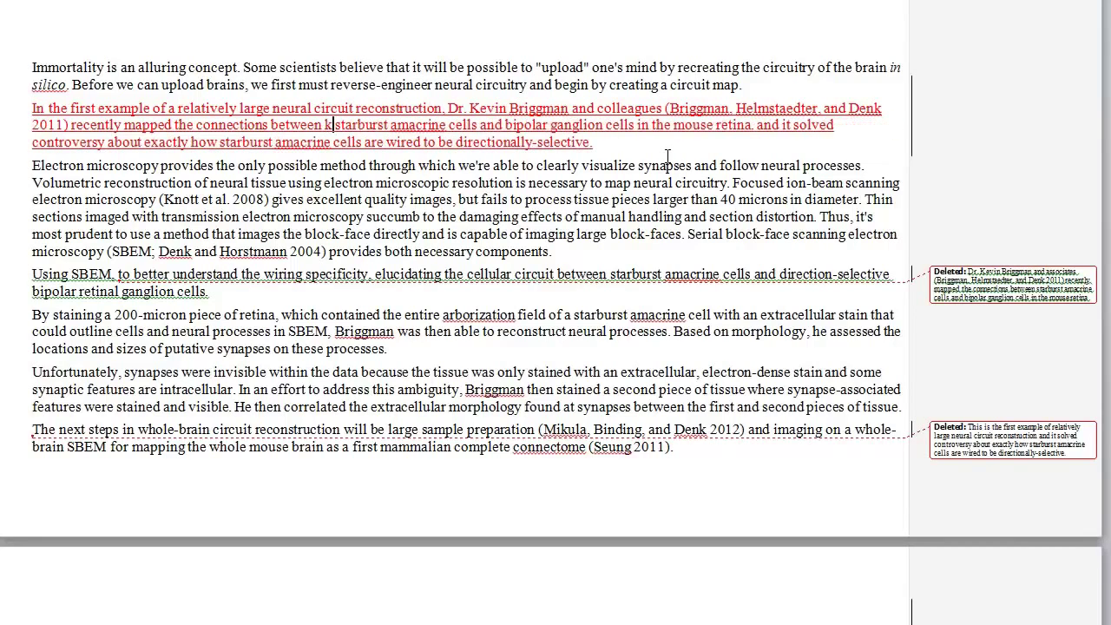
key(BackSpace)
text(ey neurons )
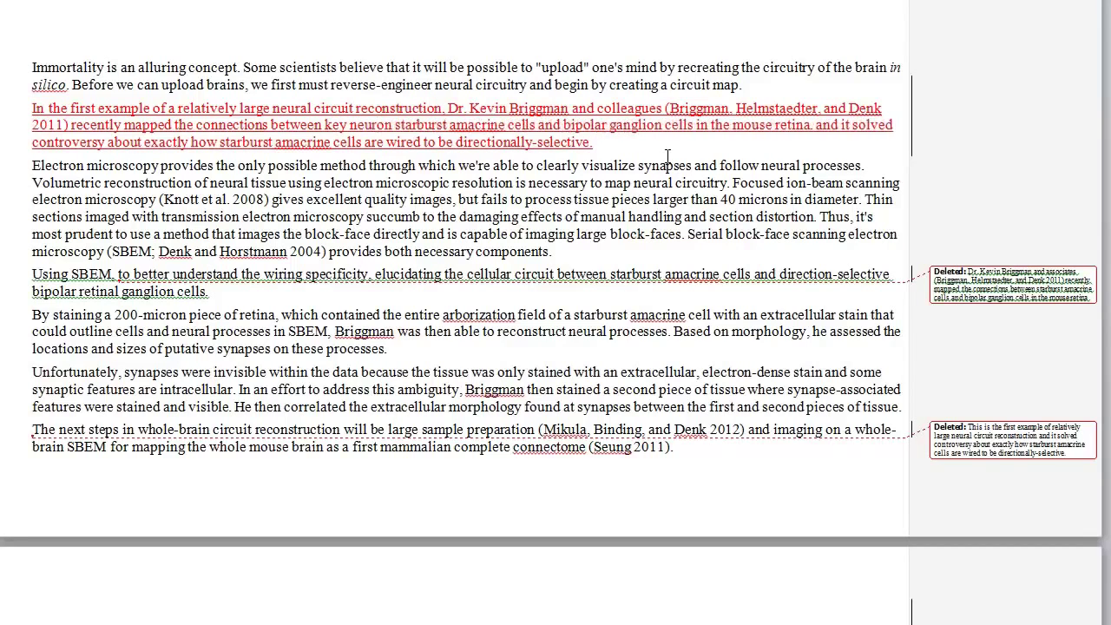
text(--s)
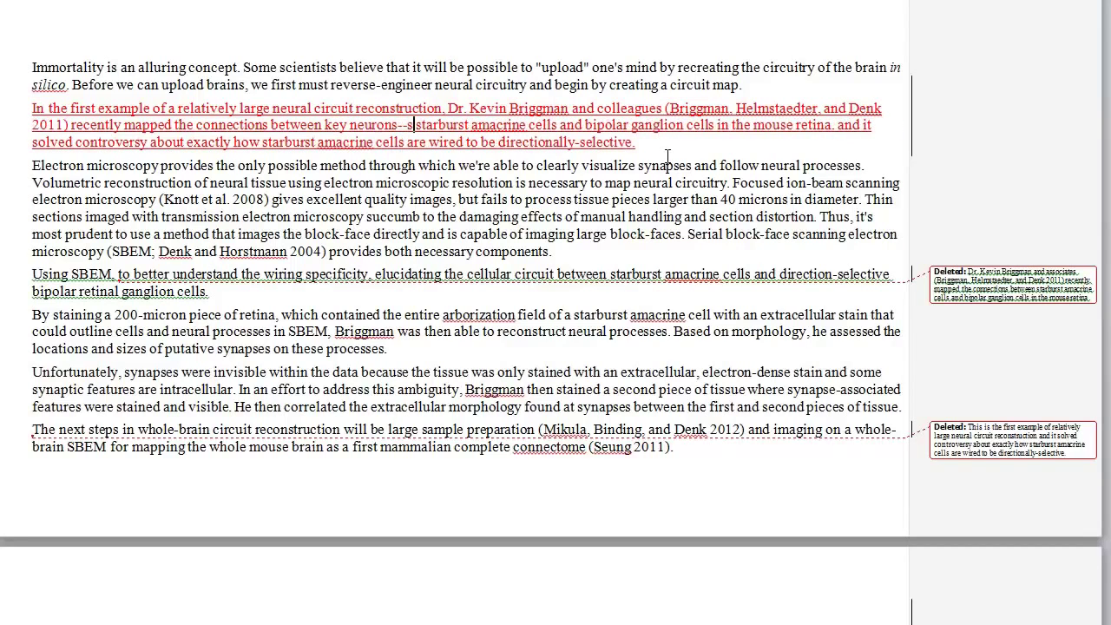
key(BackSpace)
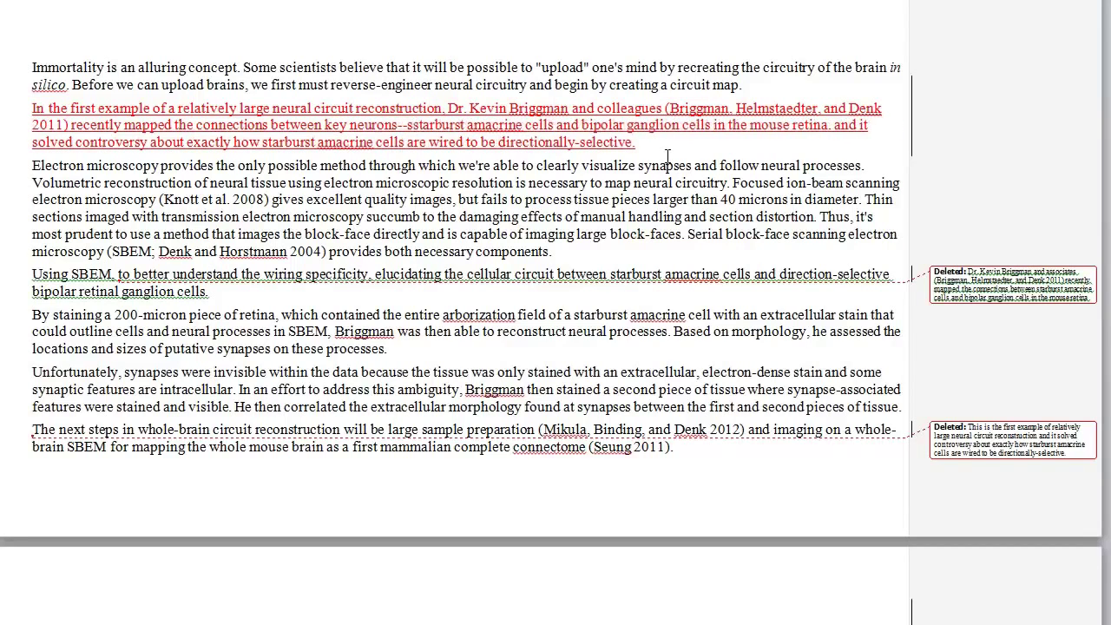
key(BackSpace)
key(BackSpace)
key(BackSpace)
text(—)
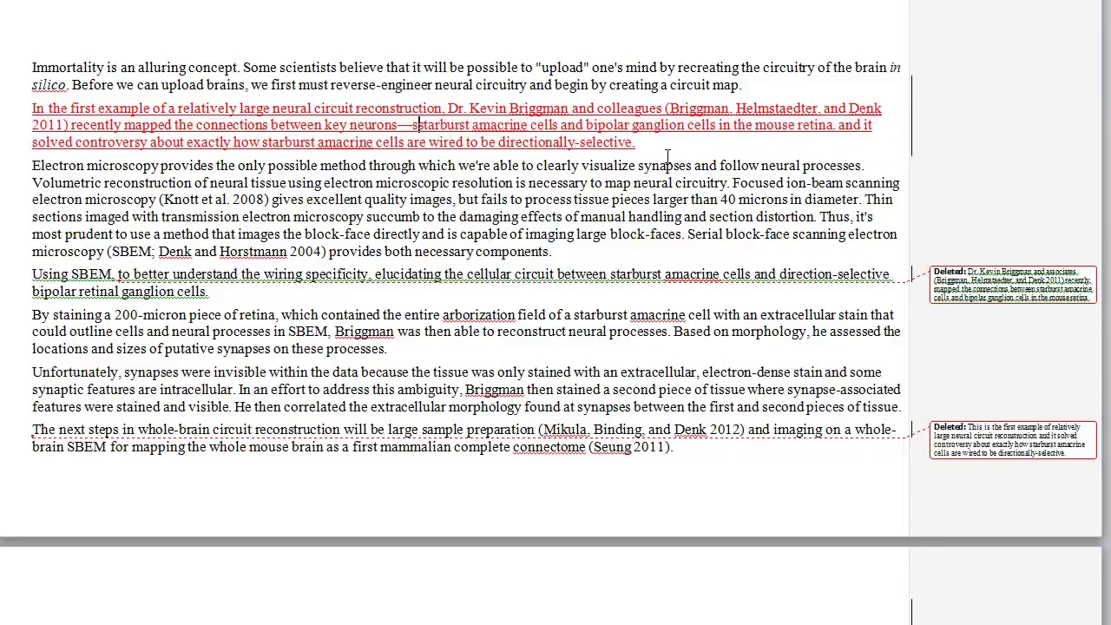
click(714, 124)
key(BackSpace)
text(—)
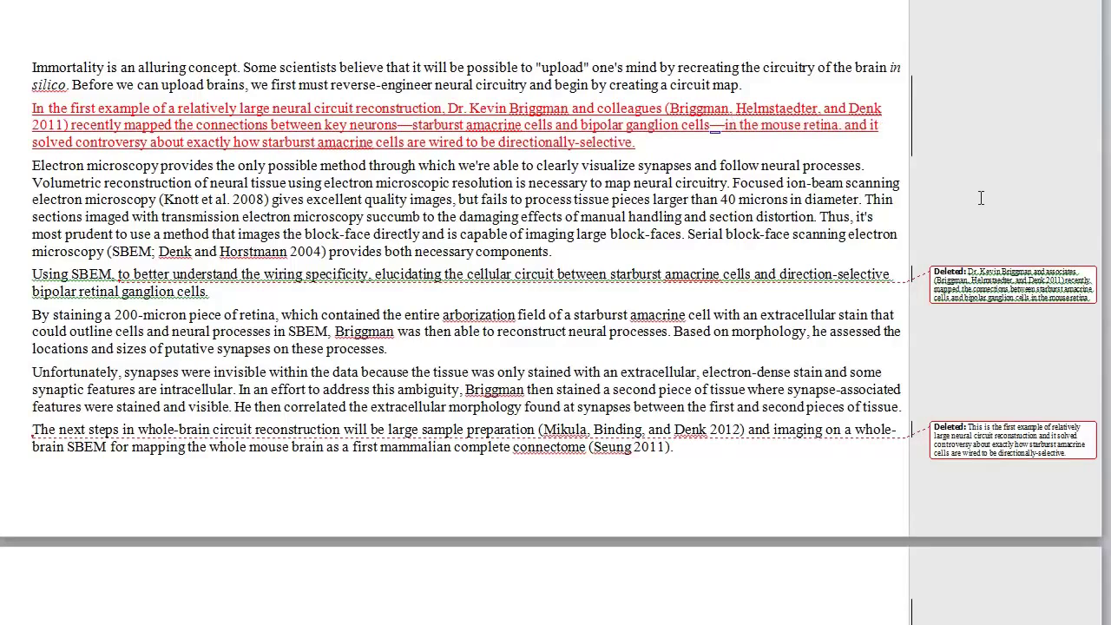